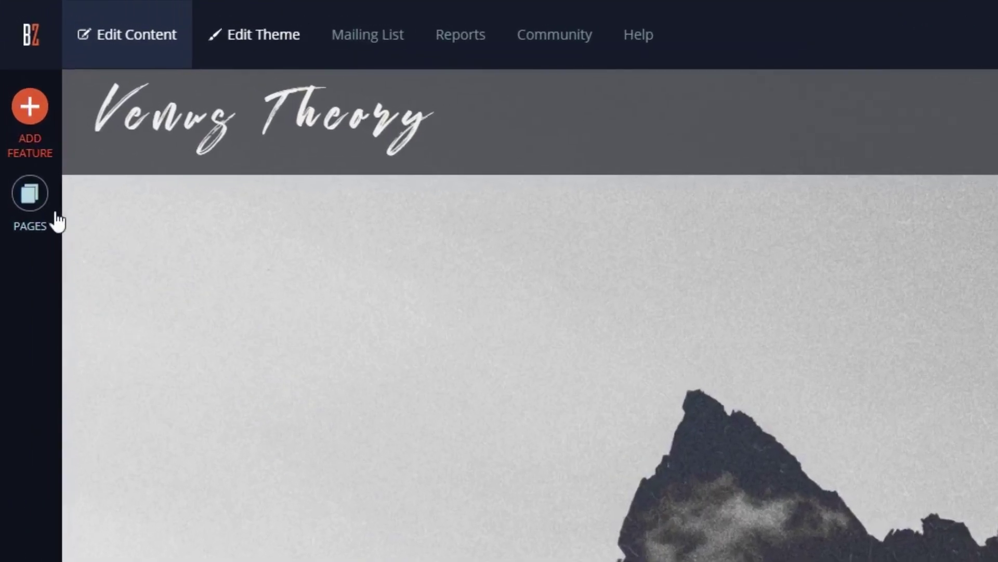
# Open the Home page's options from Pages and expand its Advanced settings for SEO
pyautogui.click(34, 195)
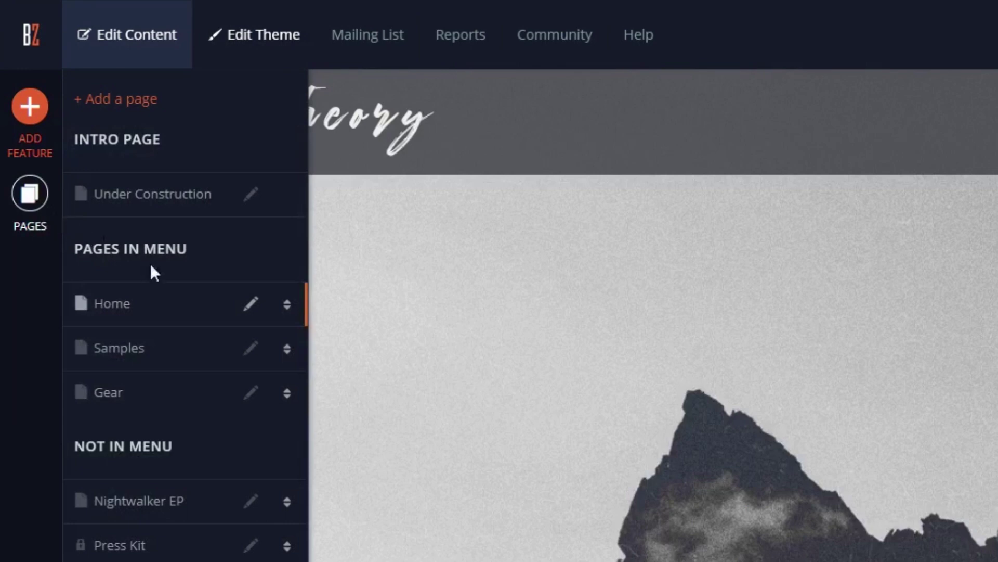
pyautogui.click(251, 304)
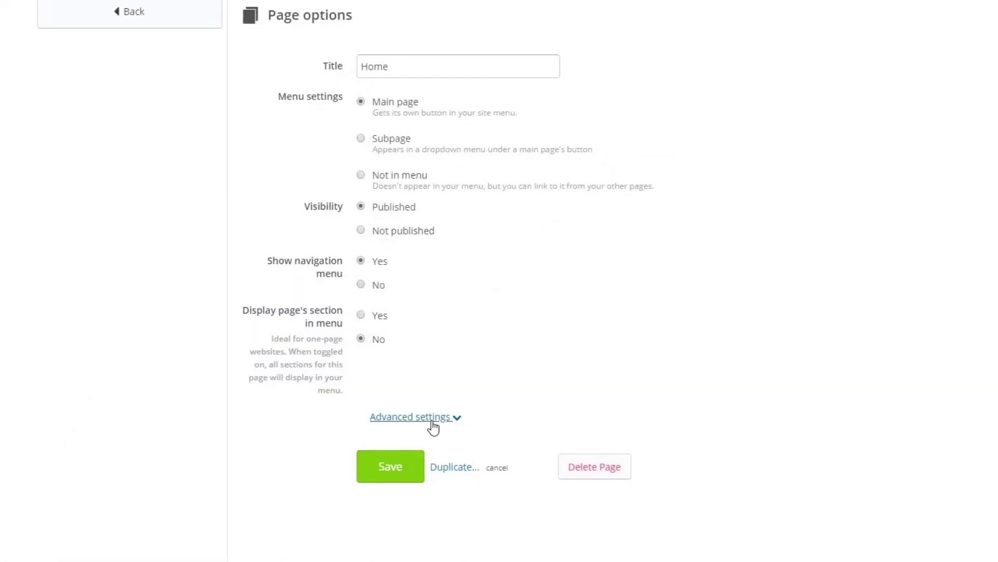
pyautogui.click(436, 425)
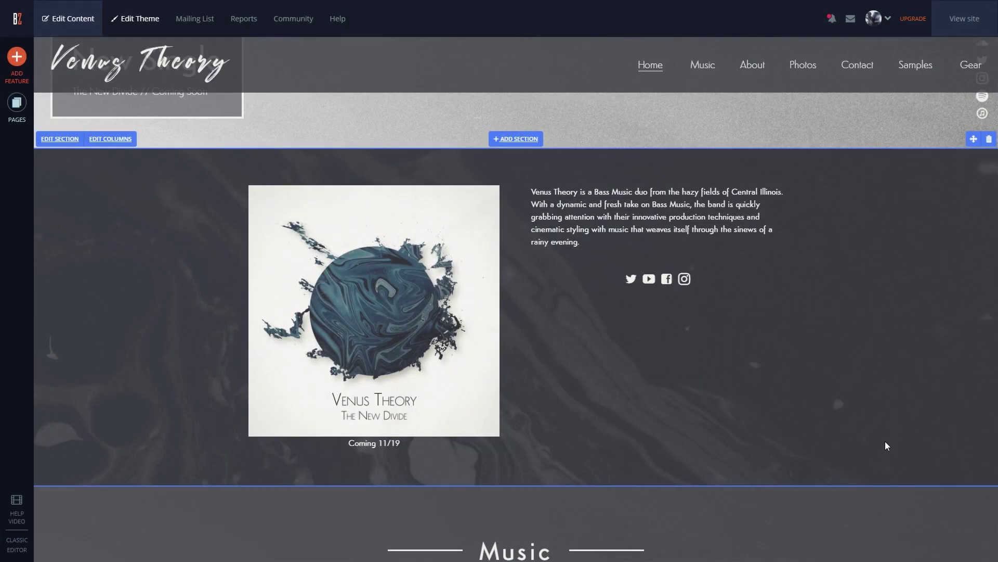
# Open the SEO alt text setting for The New Divide album cover image
pyautogui.click(466, 354)
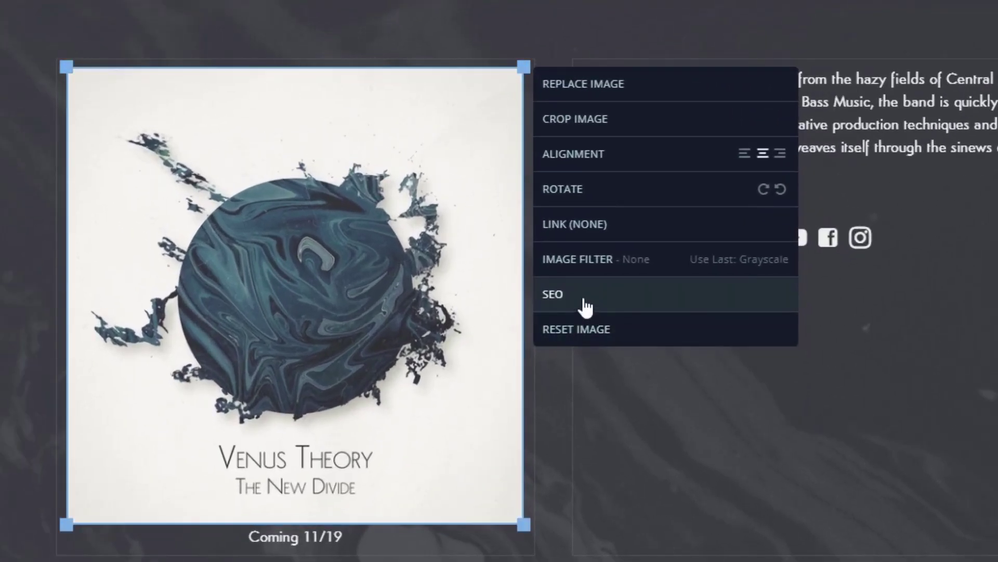
pyautogui.click(585, 297)
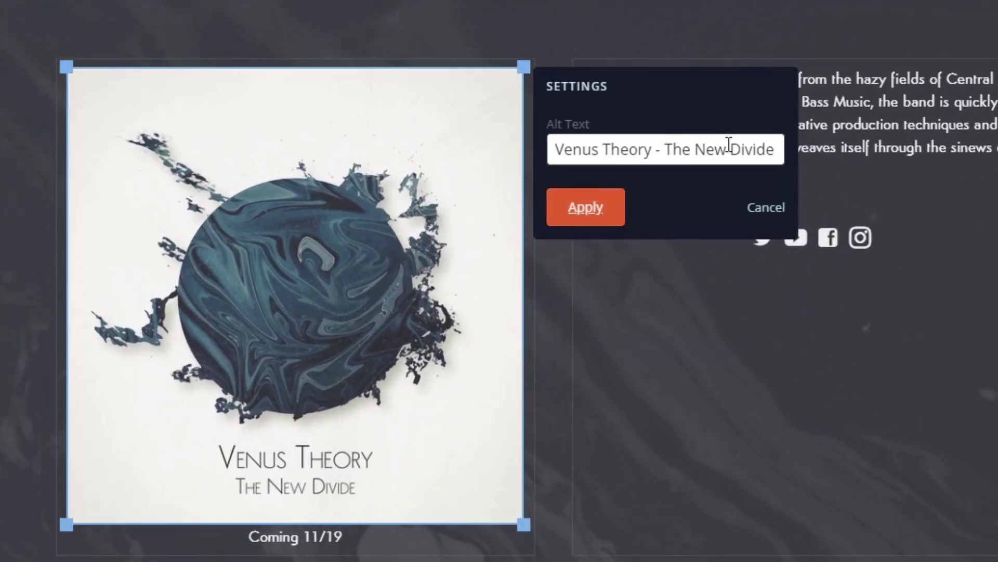